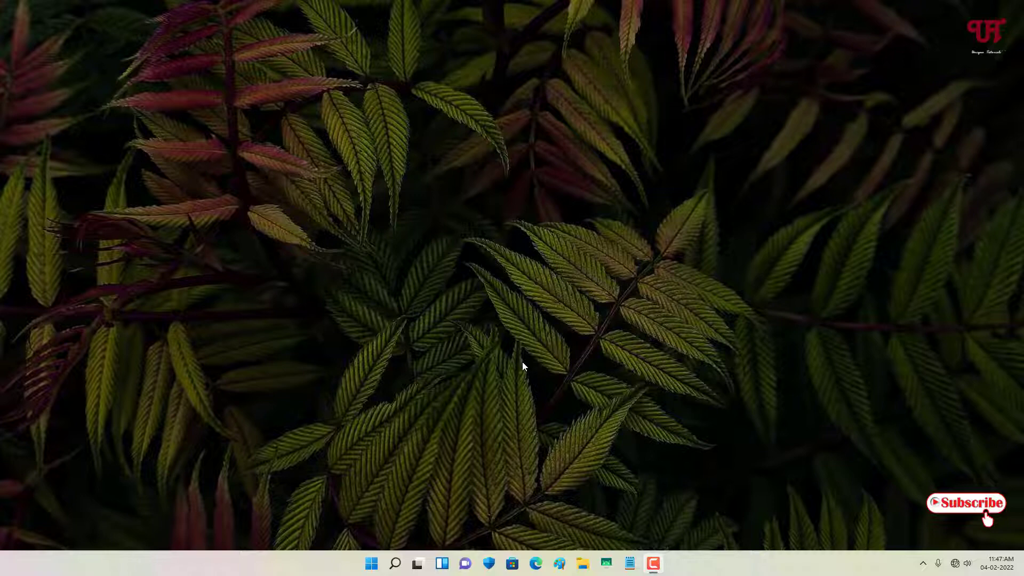
Launch Windows version information from the Run box and move its window toward the centre.
key(super+r)
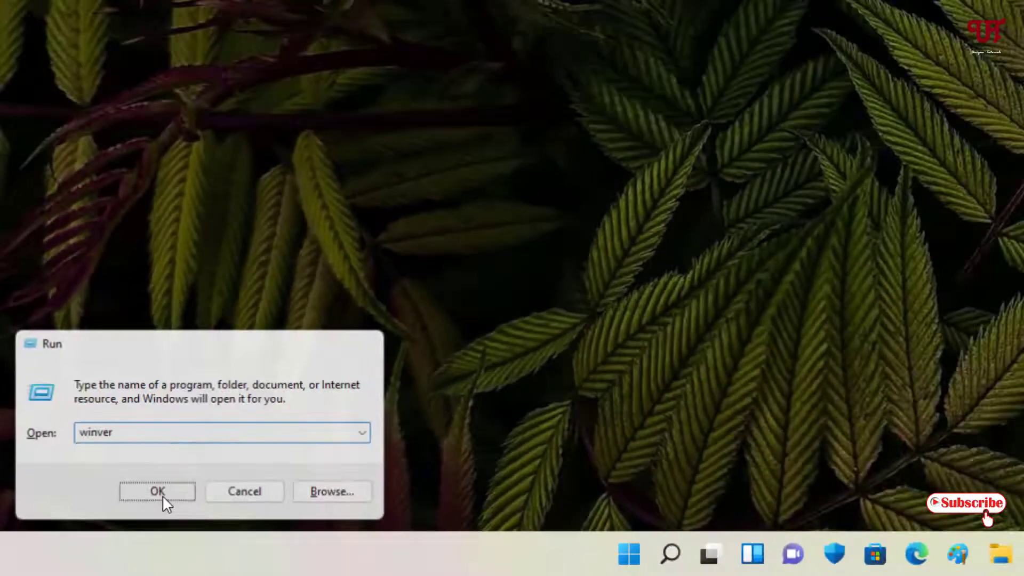
click(163, 495)
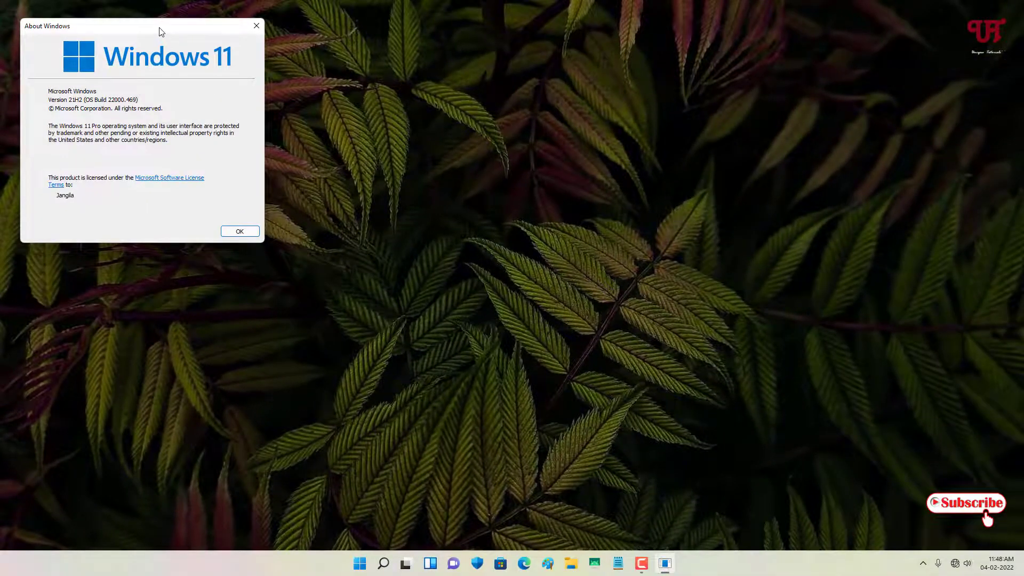
drag(160, 26, 480, 151)
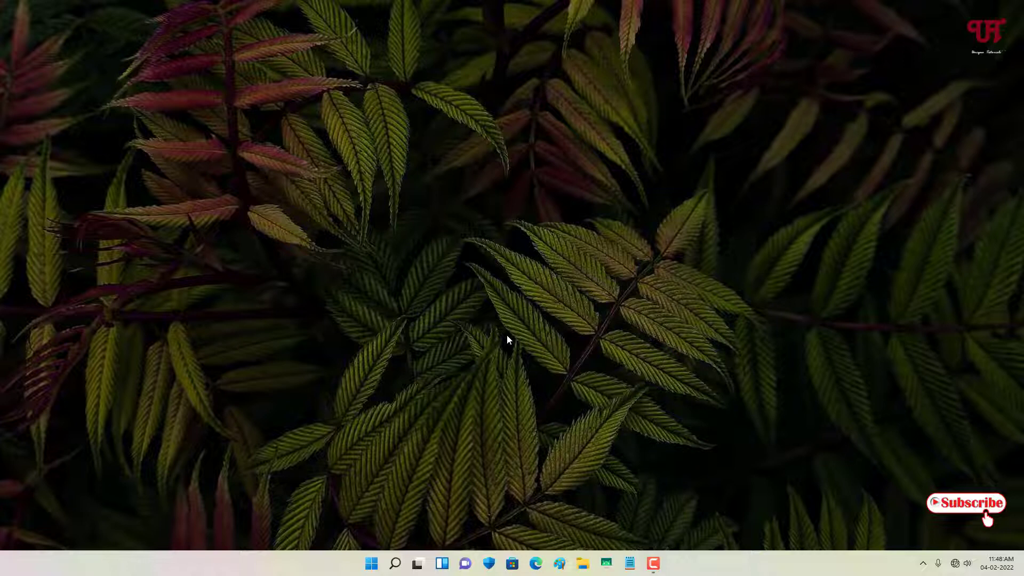
Go to This PC from Start, centre the window, and enter USB drive (E:).
click(371, 563)
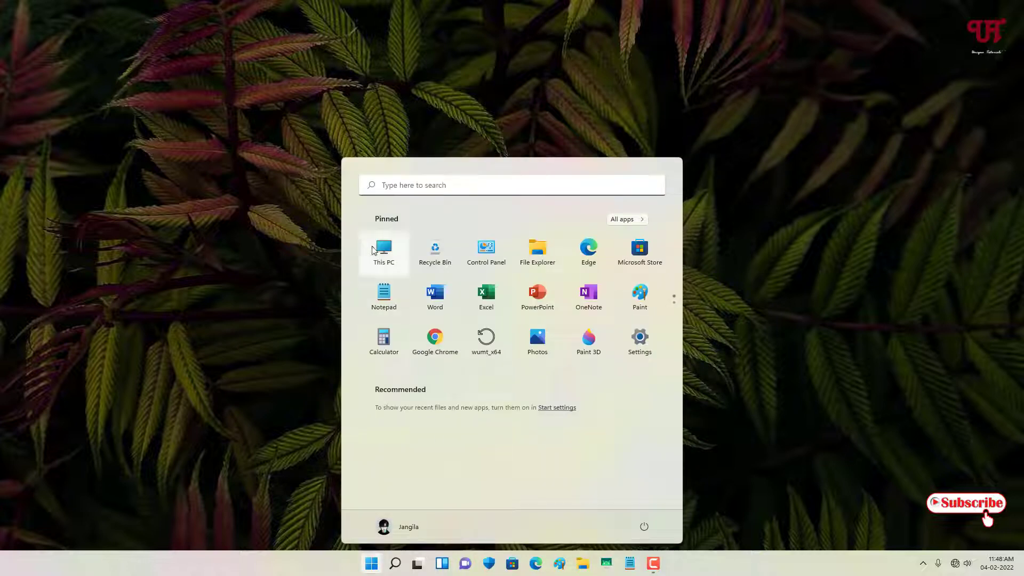
click(380, 251)
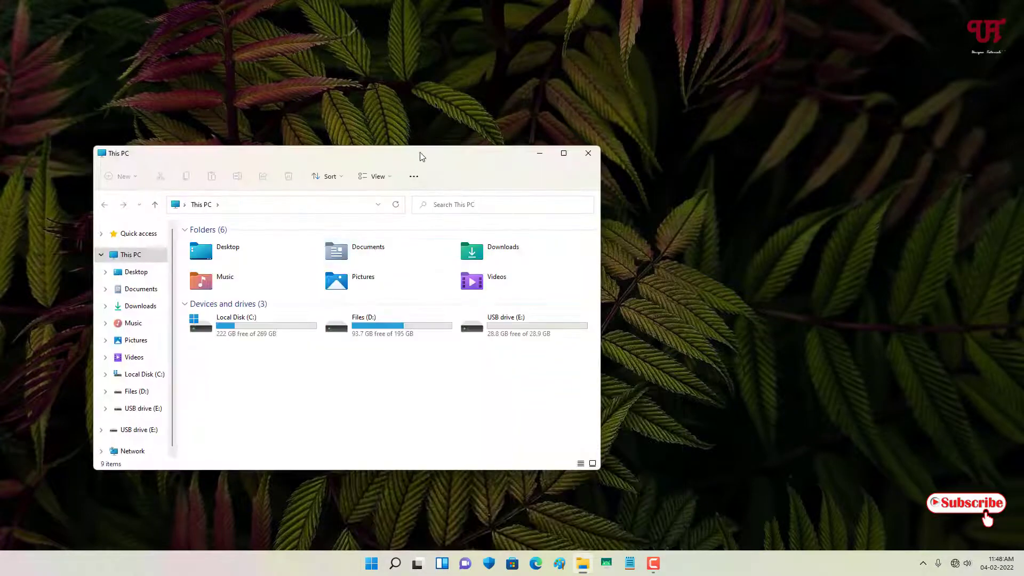
drag(418, 155, 614, 168)
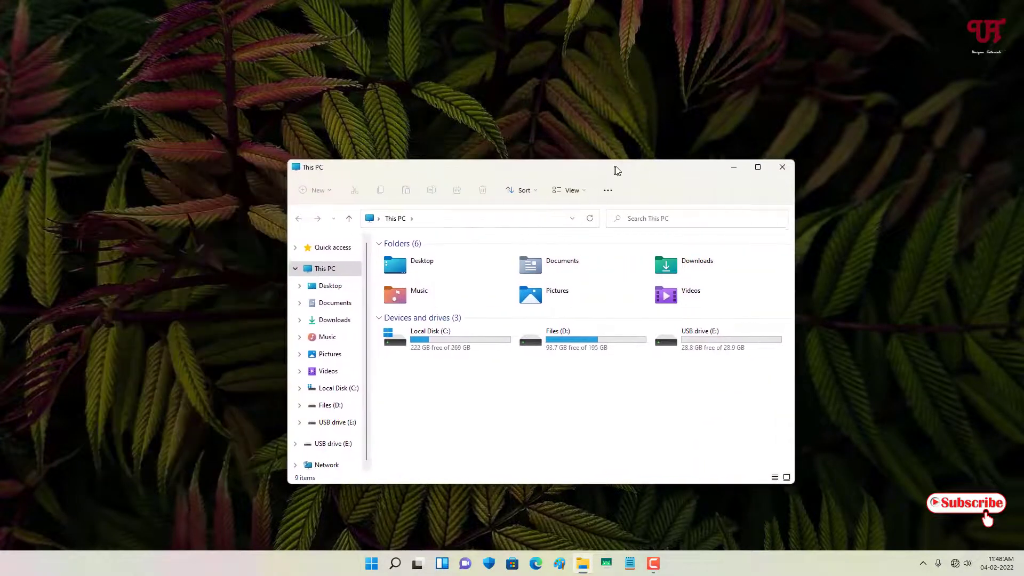
double_click(712, 349)
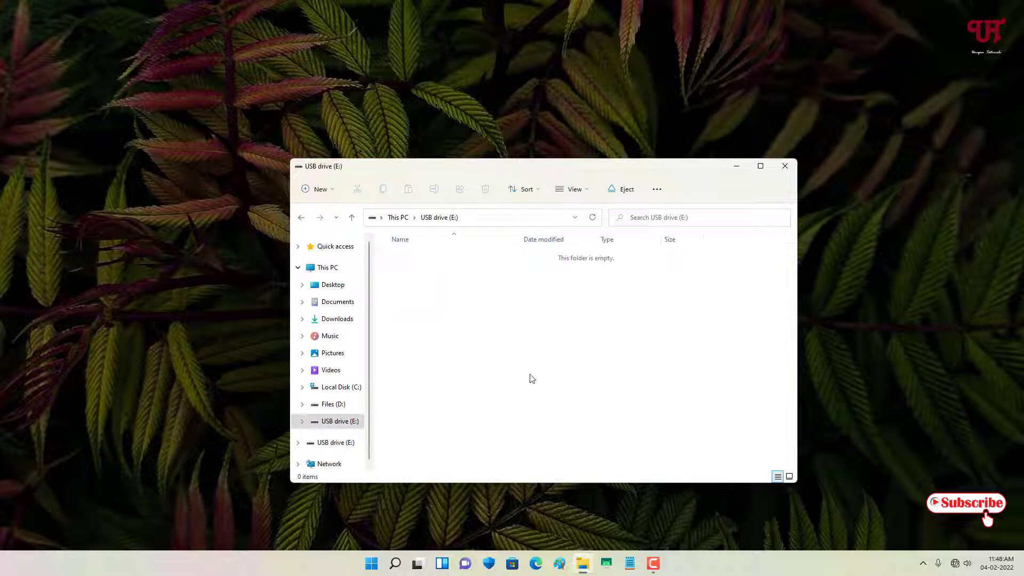
Create a New Text Document on USB drive (E:), keeping its default name.
right_click(517, 320)
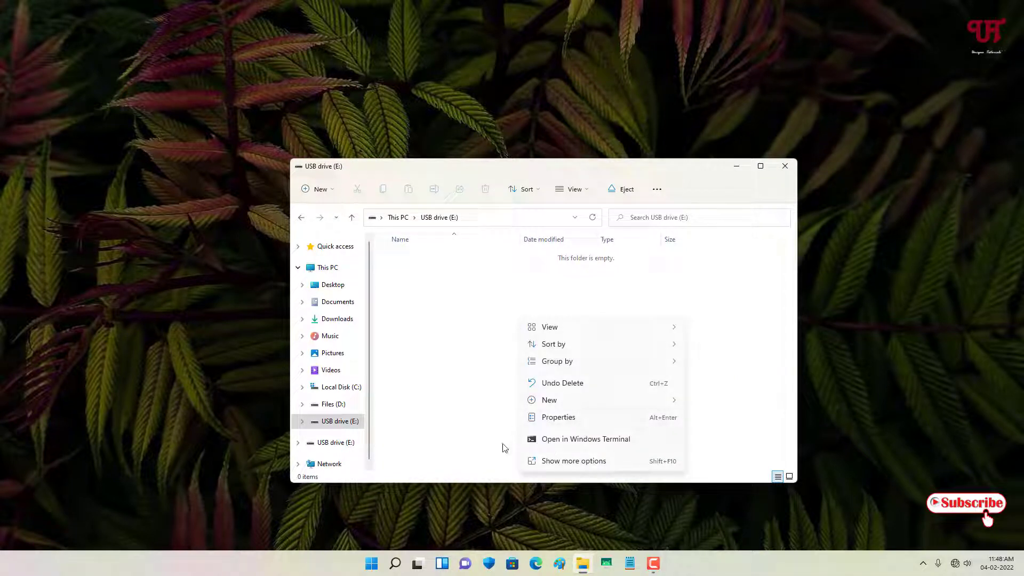
mouse_move(560, 400)
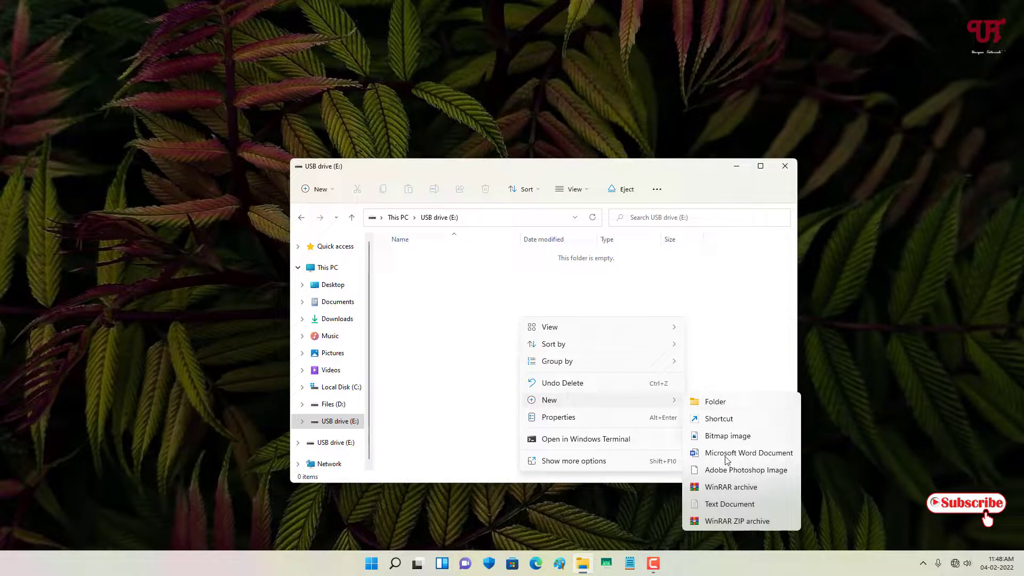
click(730, 503)
click(552, 351)
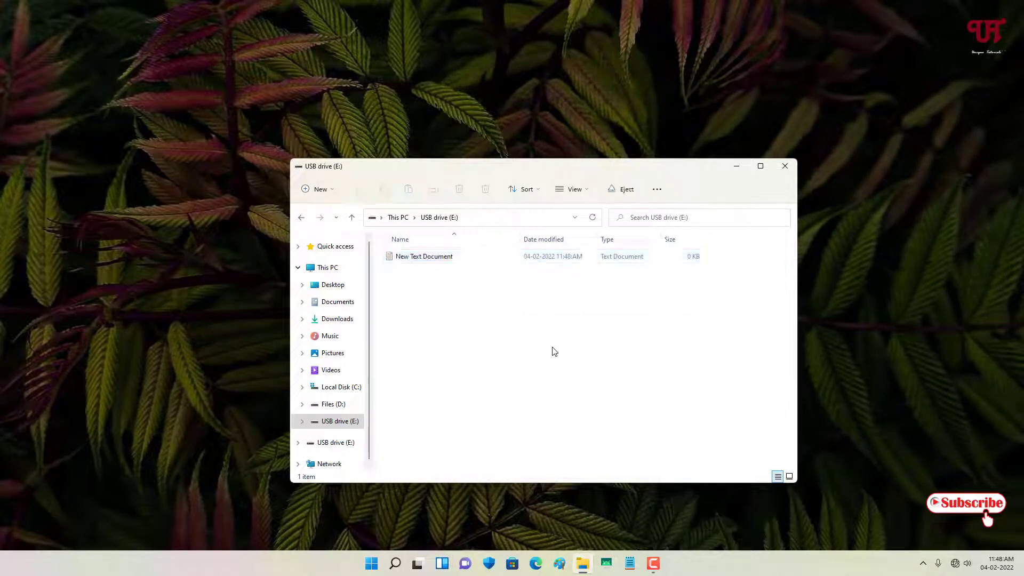
Add a New folder to the drive, then return to This PC.
right_click(536, 336)
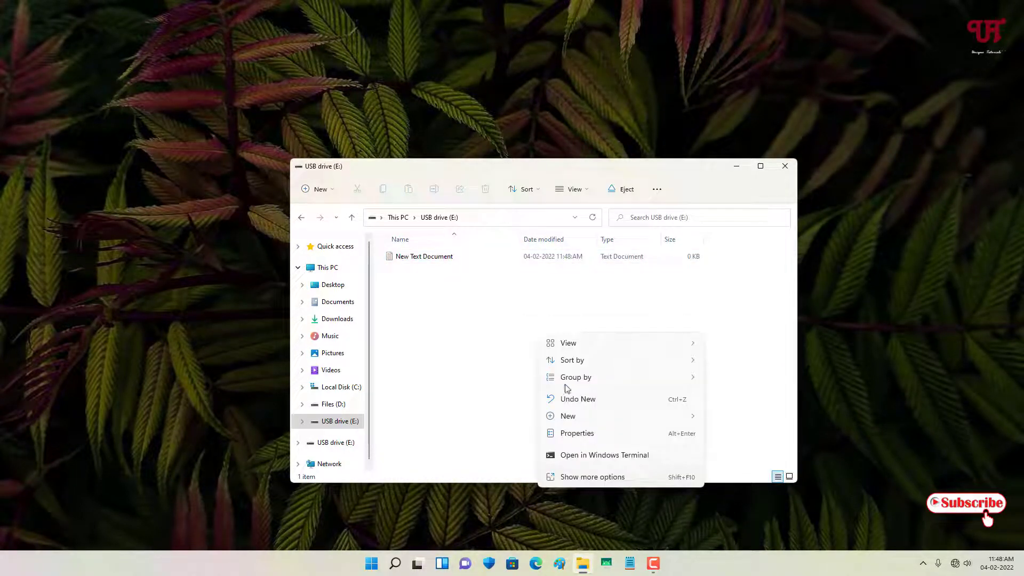
mouse_move(568, 416)
click(727, 418)
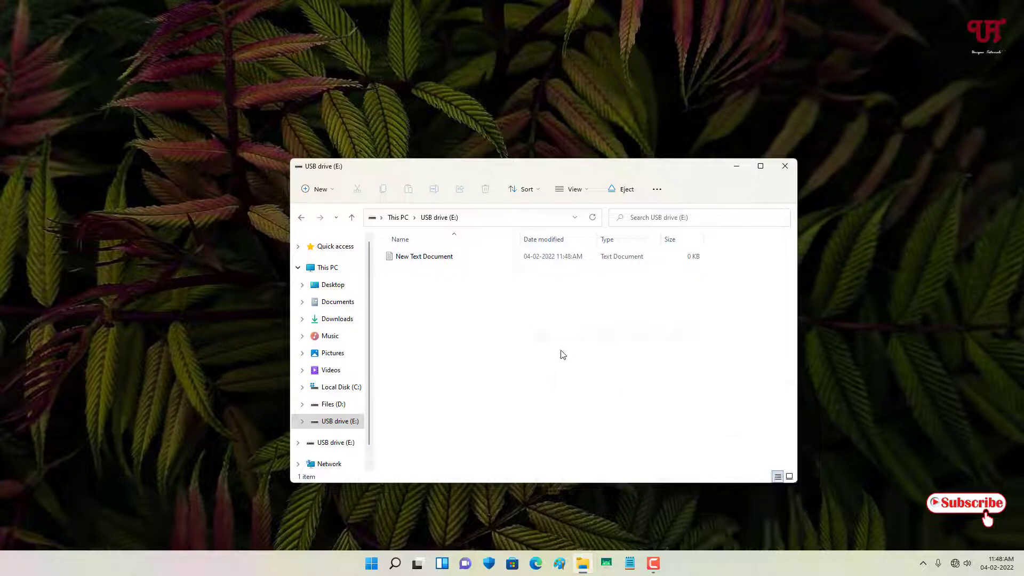
click(560, 354)
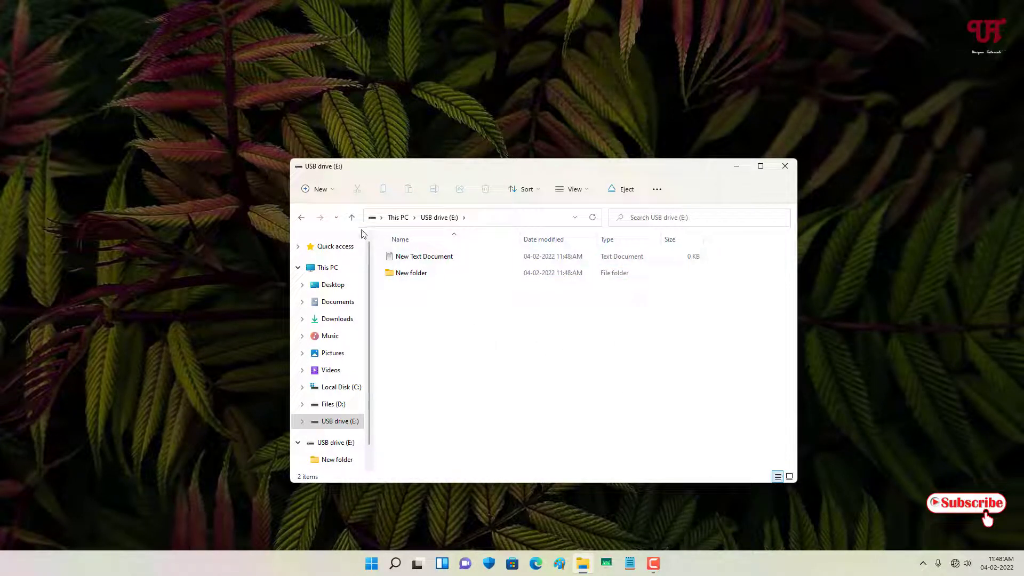
click(302, 216)
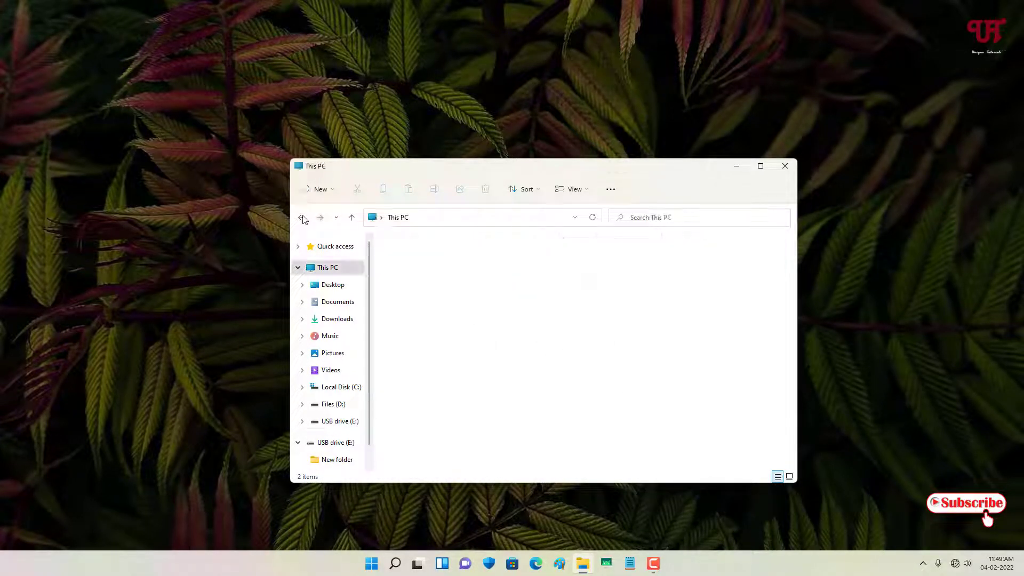
click(633, 379)
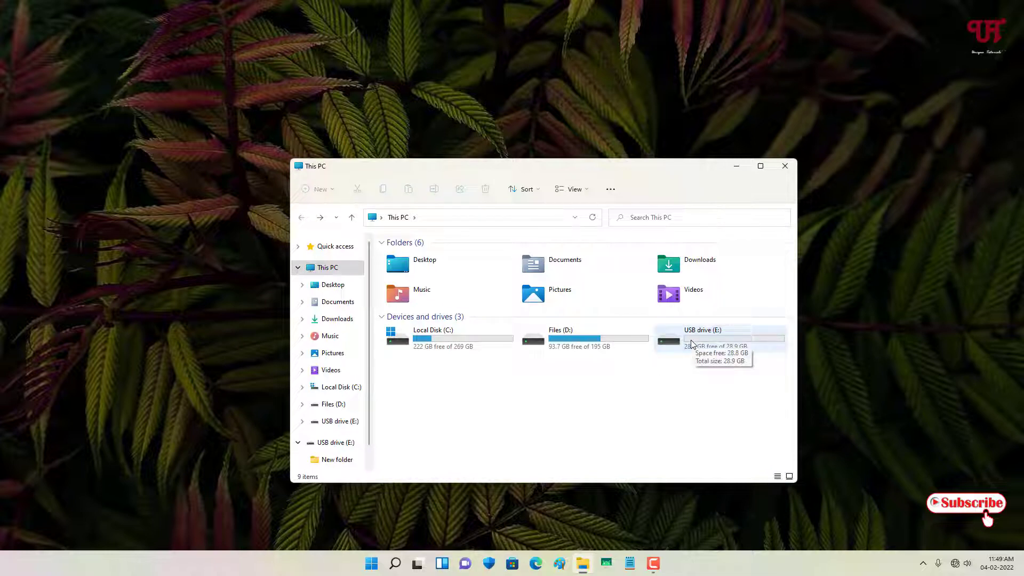
Start BitLocker for USB drive (E:) via Show more options in its context menu.
right_click(690, 340)
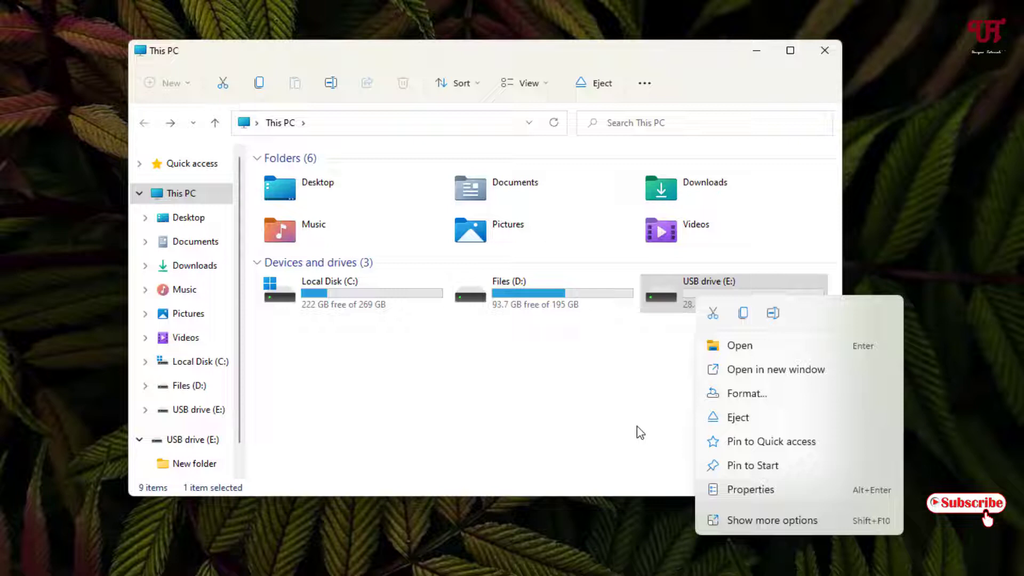
click(760, 522)
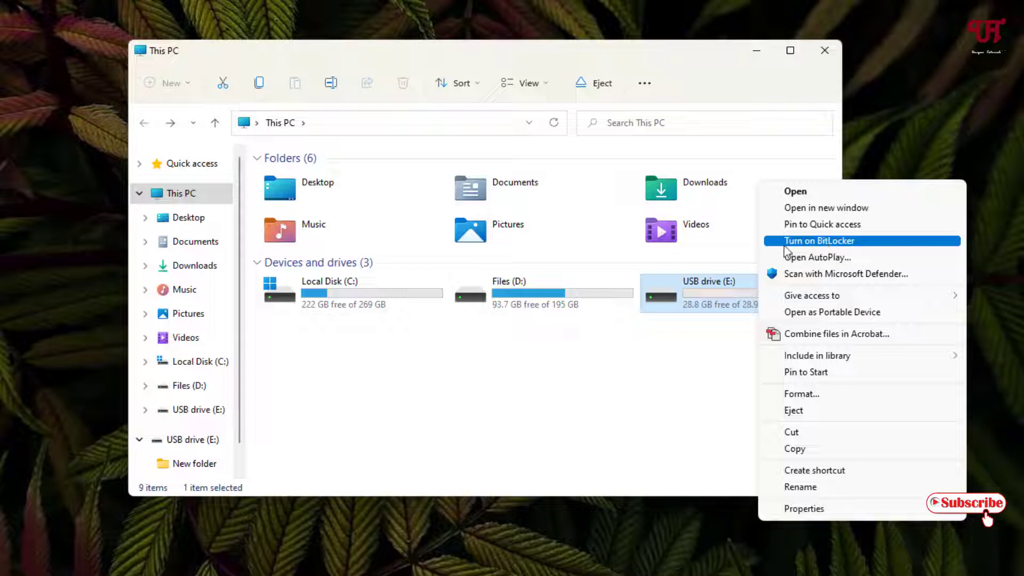
click(823, 241)
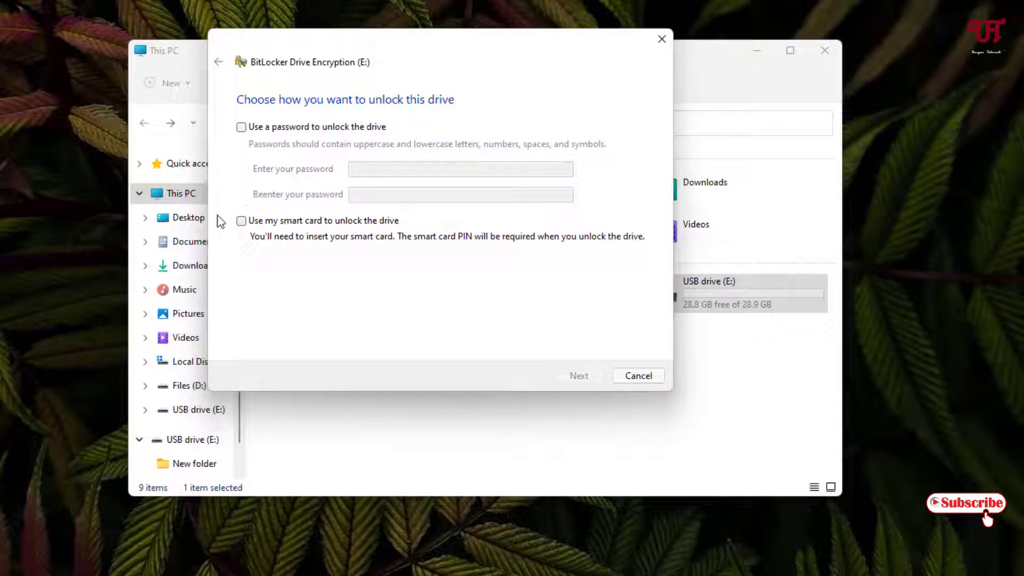
Set drive E: to unlock with a password, entered twice, and continue.
click(242, 127)
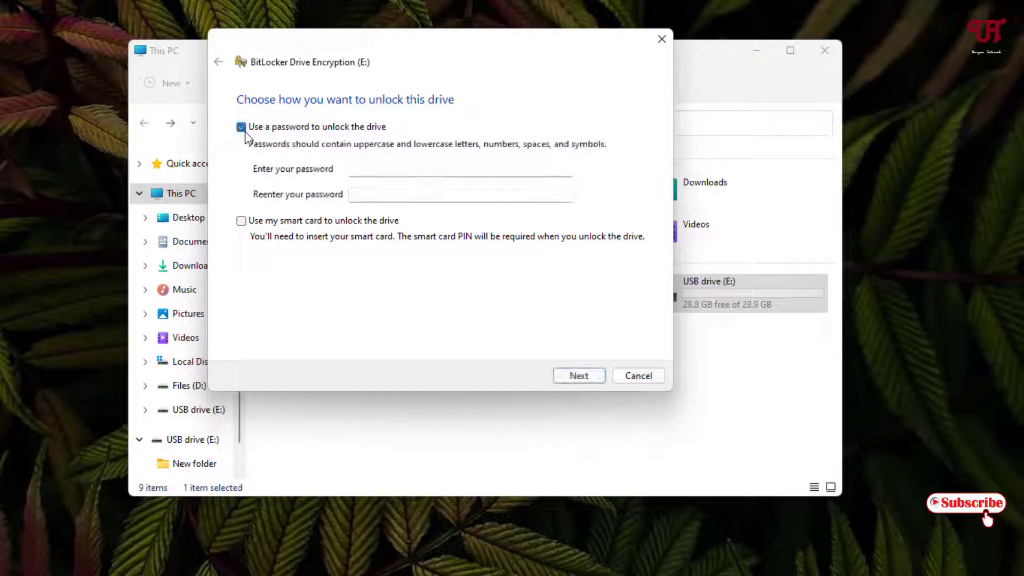
click(385, 171)
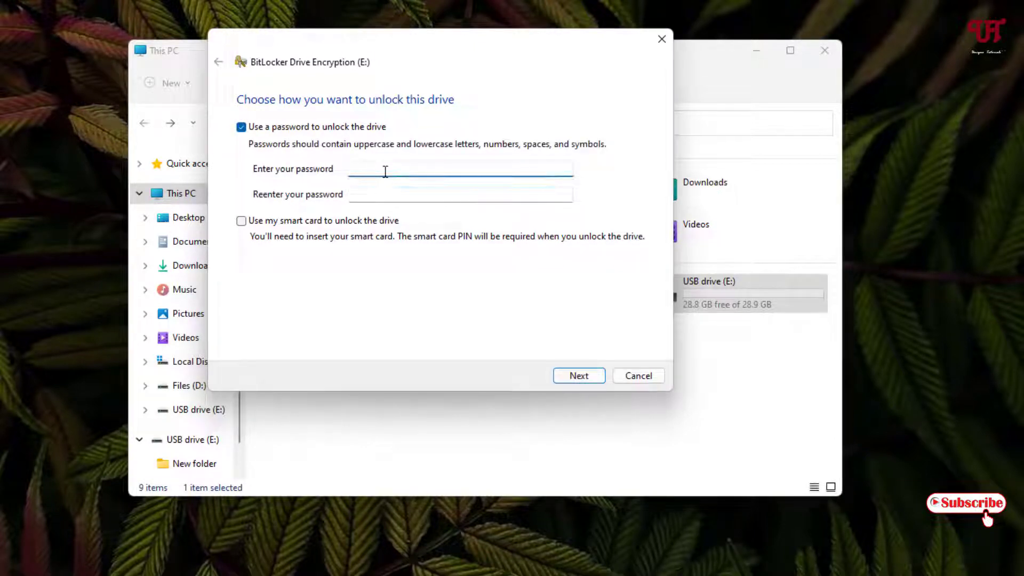
click(359, 194)
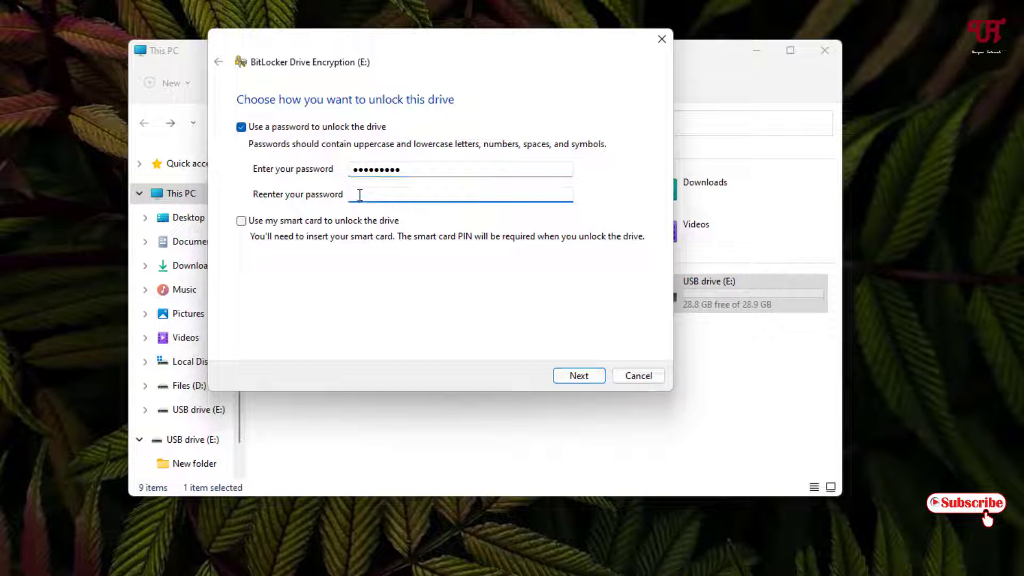
click(583, 382)
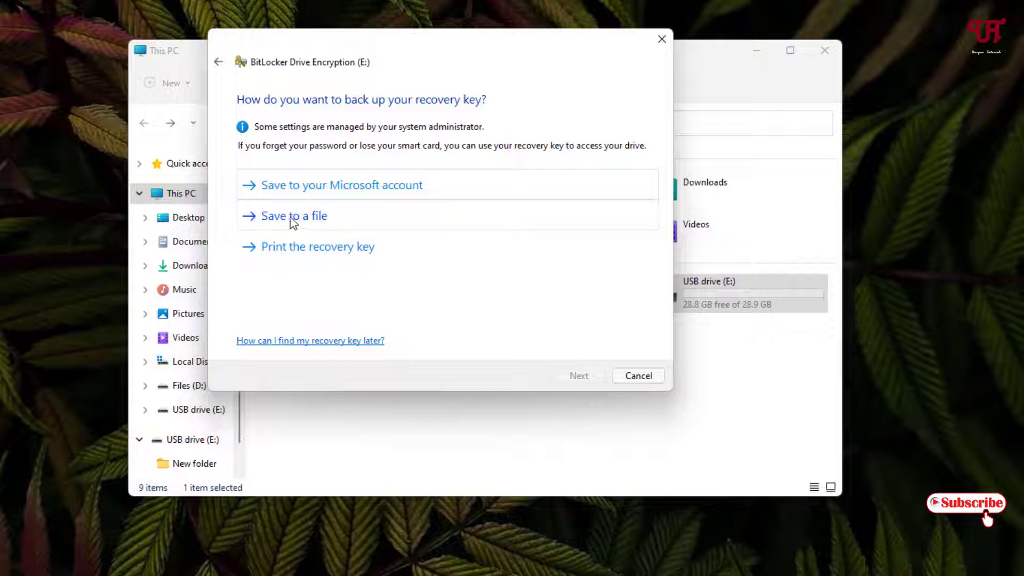
Save the BitLocker recovery key as a file on the Desktop and review it in Notepad.
click(291, 222)
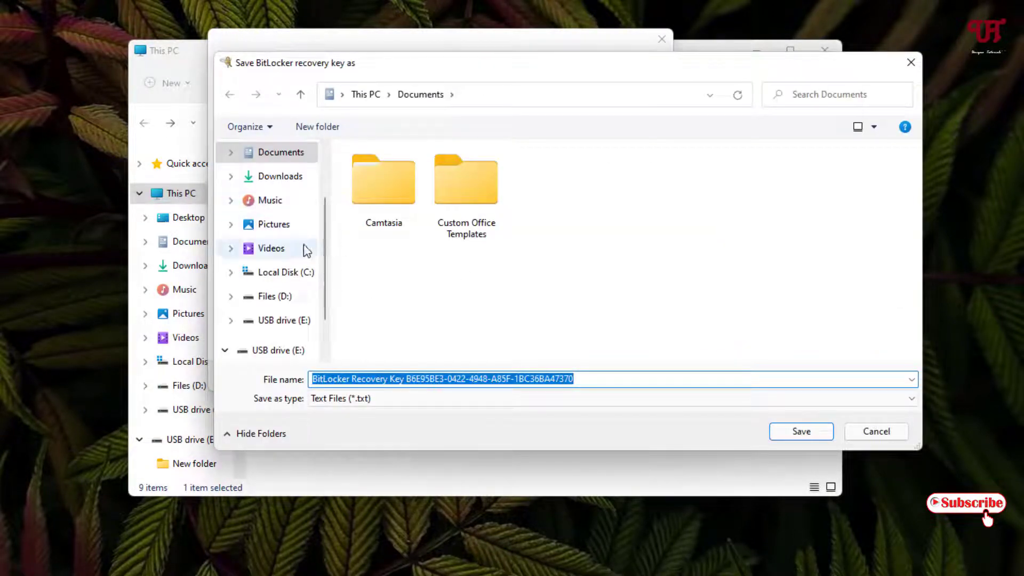
scroll(272, 224, up, 2)
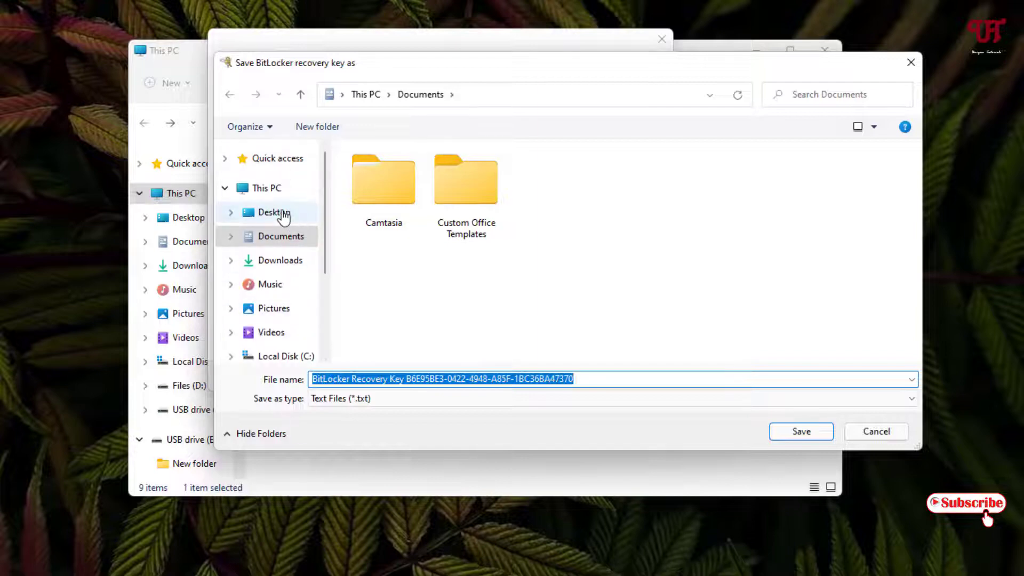
click(272, 212)
click(800, 431)
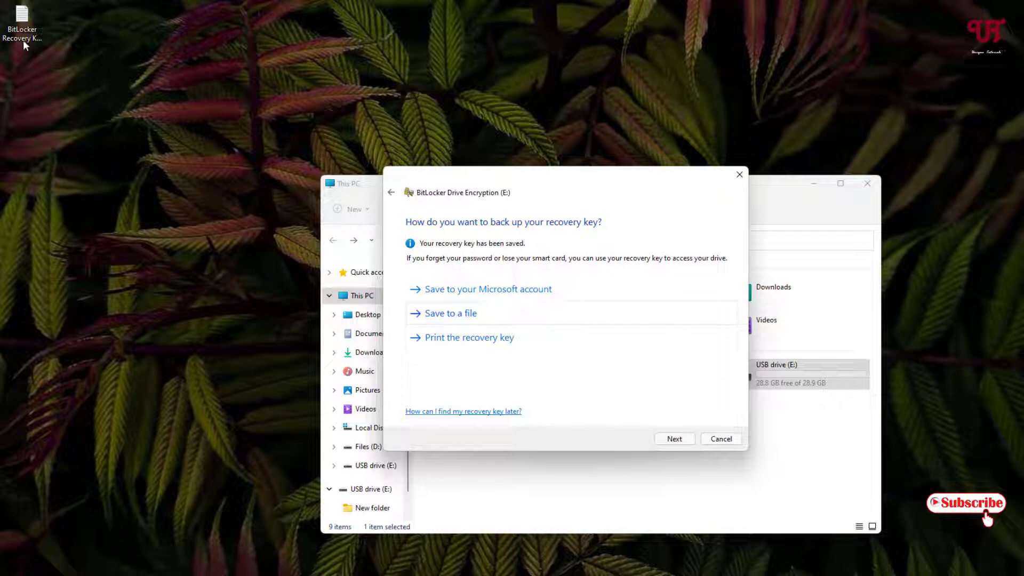
double_click(22, 24)
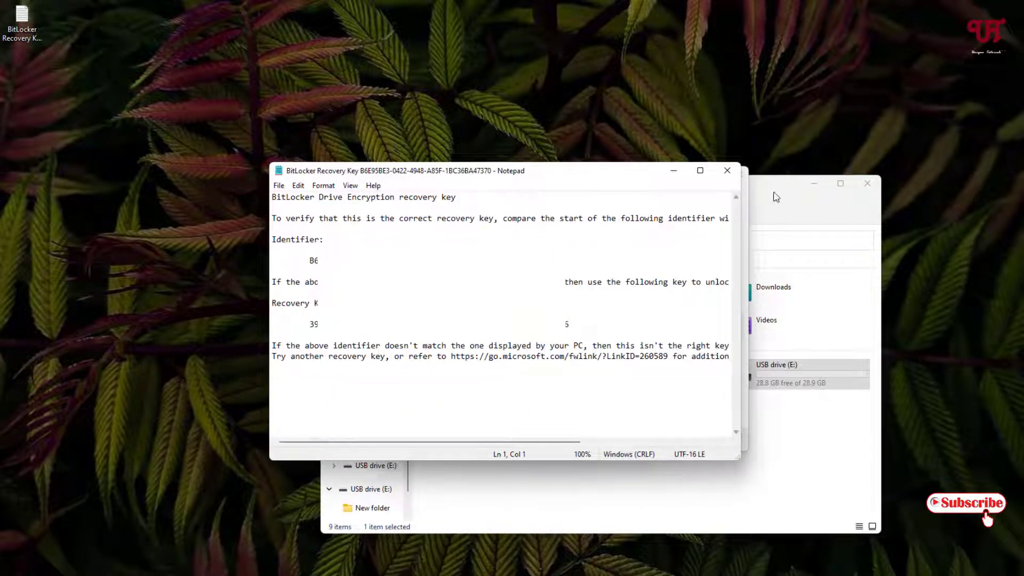
click(727, 171)
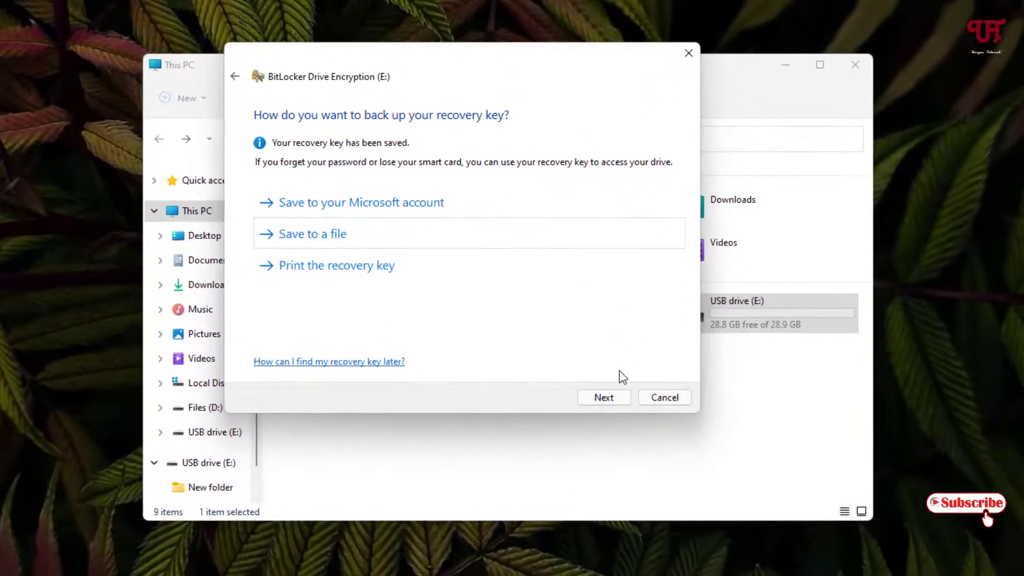
Keep 'Encrypt used disk space only' and 'Compatible mode', then start encrypting drive E:.
click(604, 397)
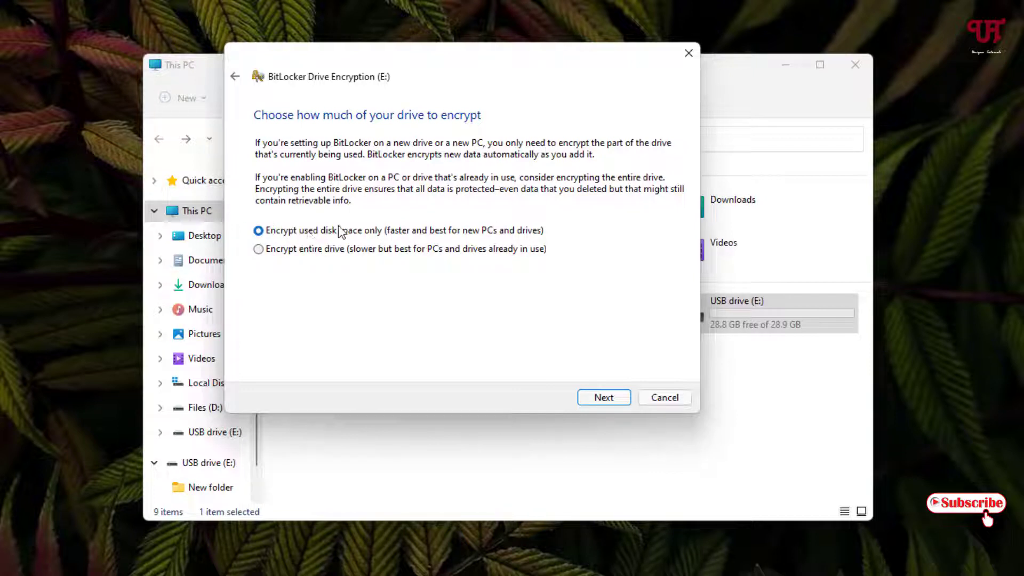
click(618, 399)
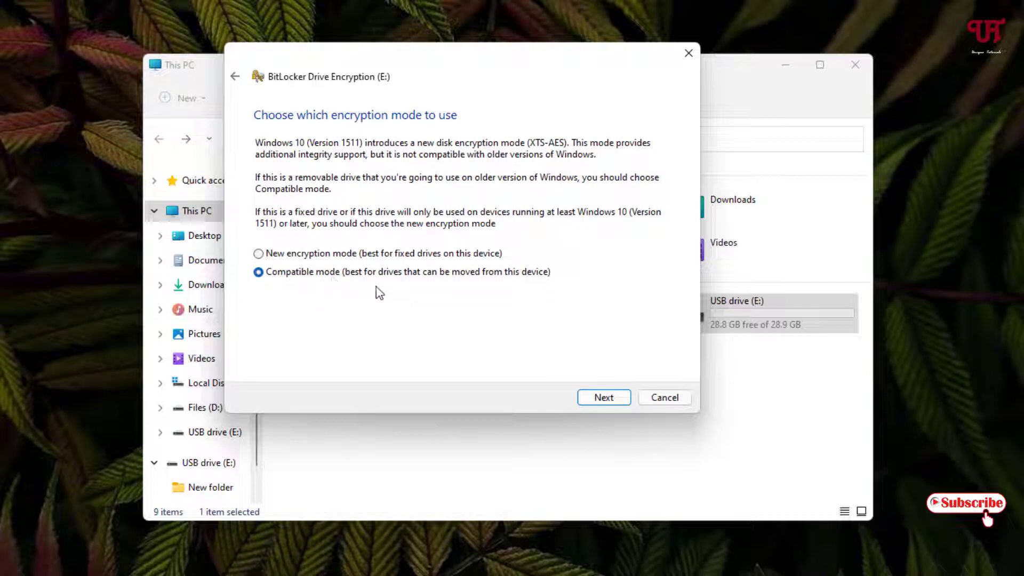
click(612, 402)
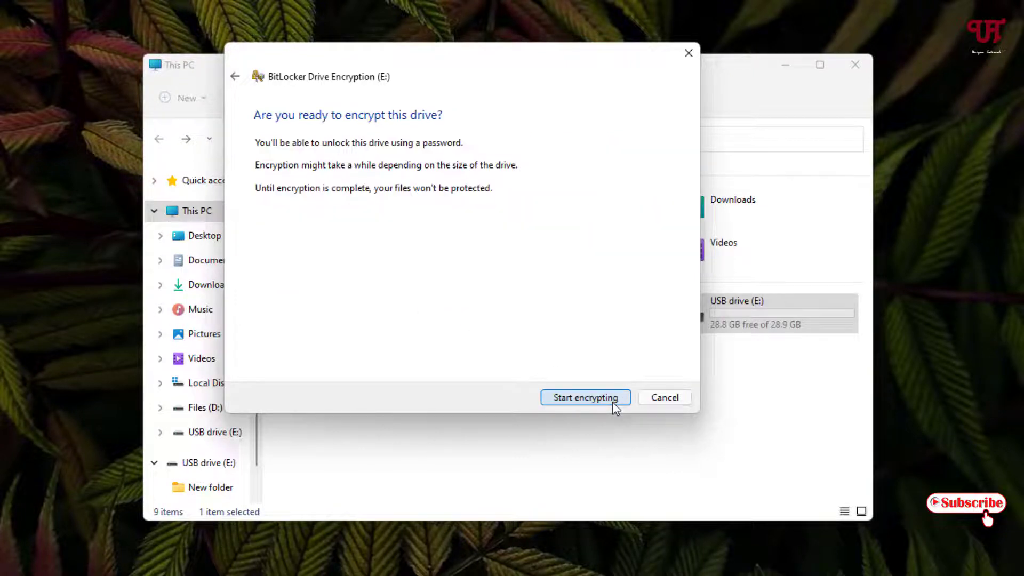
click(585, 397)
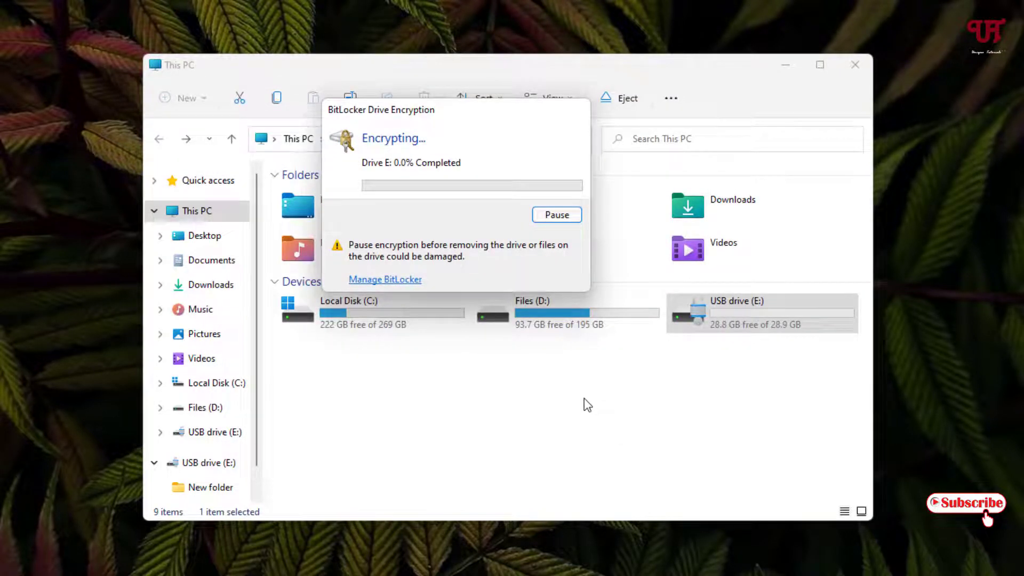
Bring File Explorer forward during encryption, then dismiss the encryption-complete message.
click(779, 72)
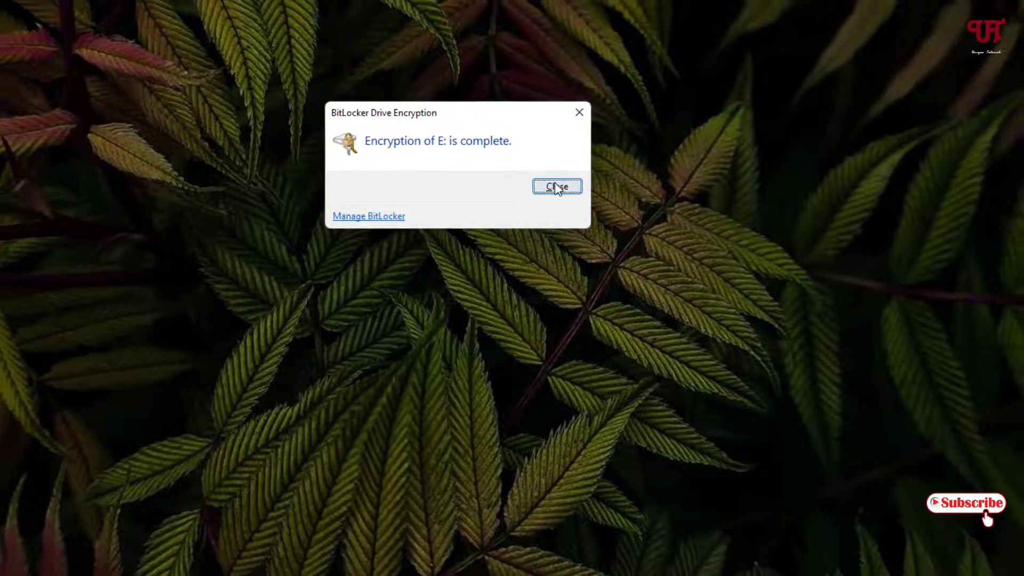
click(556, 184)
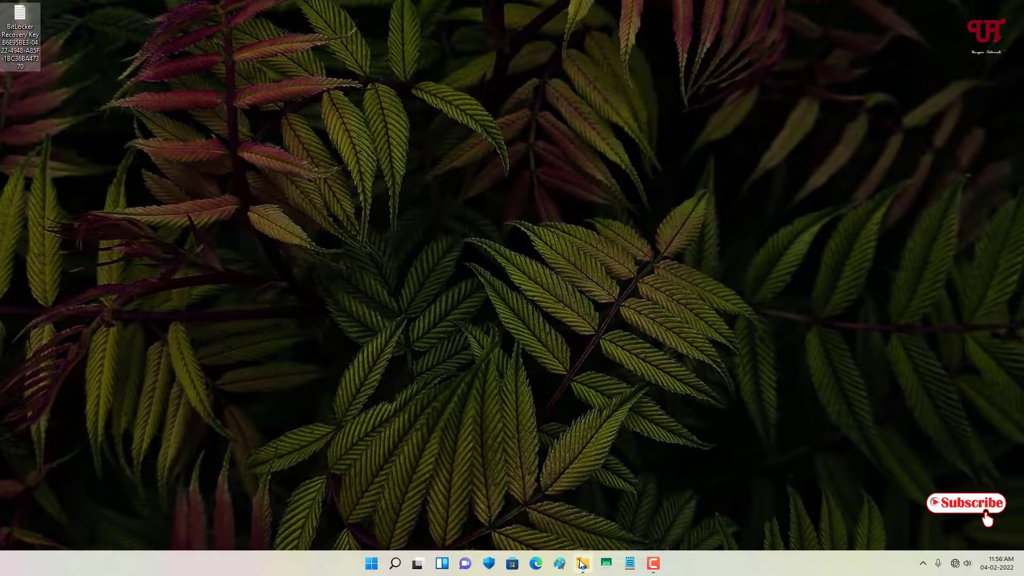
Confirm encrypted drive E: still holds New folder and New Text Document, then return to This PC.
click(581, 563)
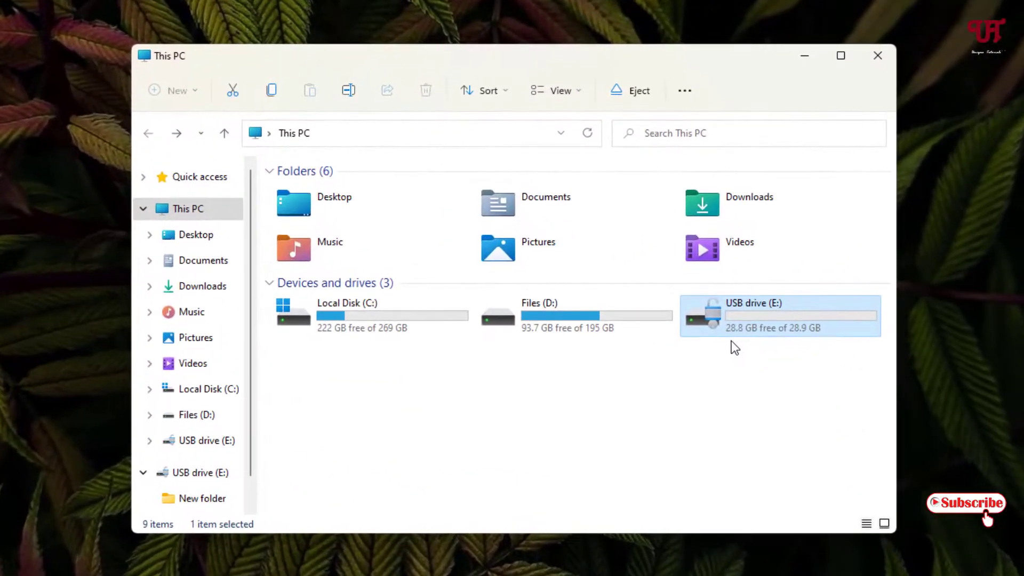
double_click(742, 319)
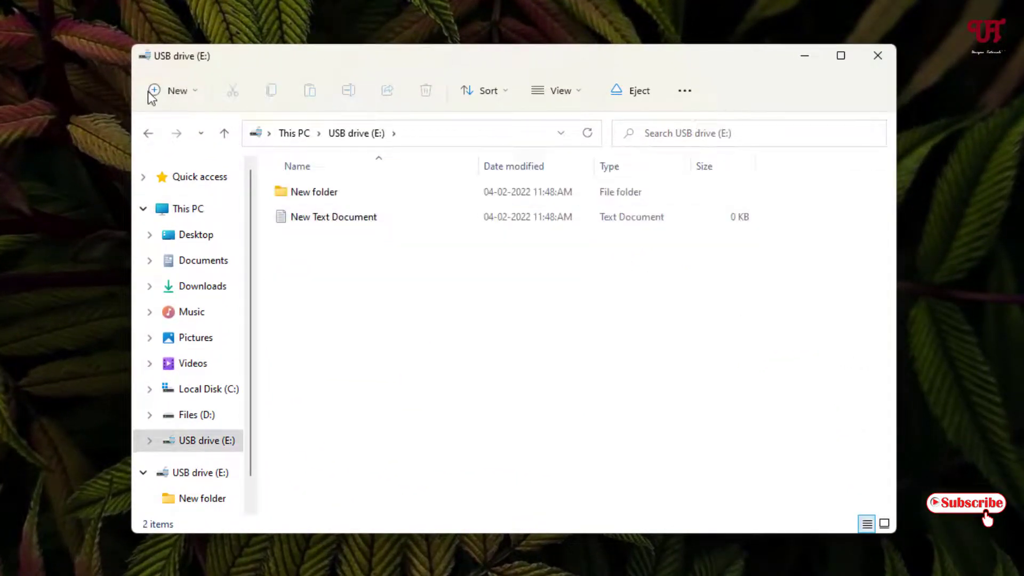
click(146, 135)
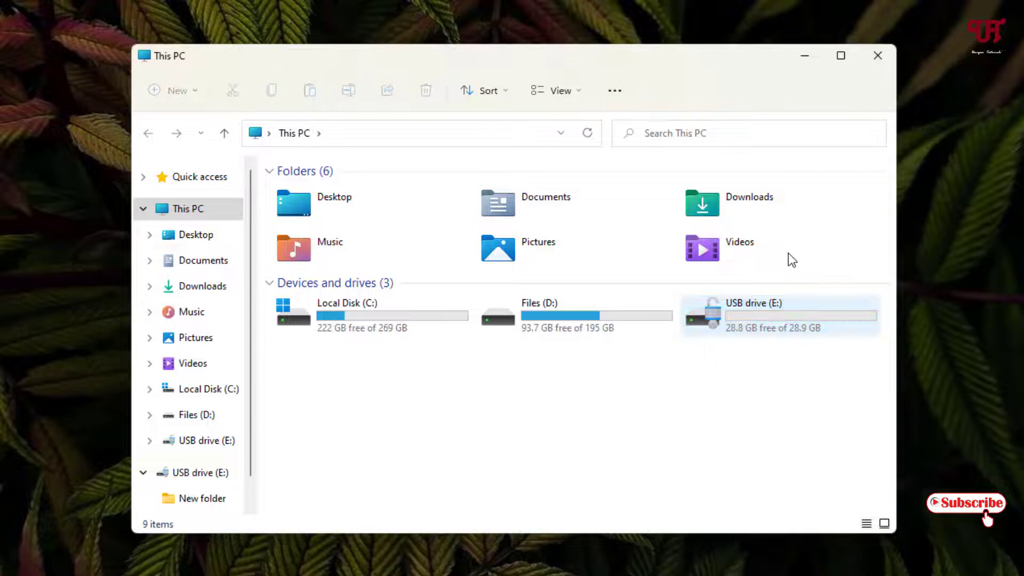
click(796, 236)
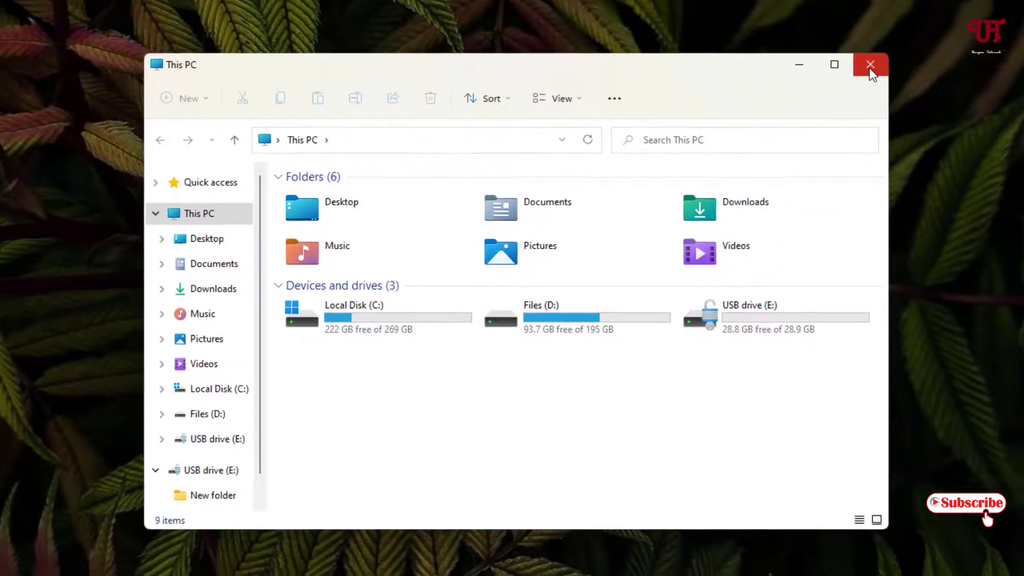
Close File Explorer, safely eject the USB drive, and dismiss the BitLocker errors after reinserting.
click(870, 66)
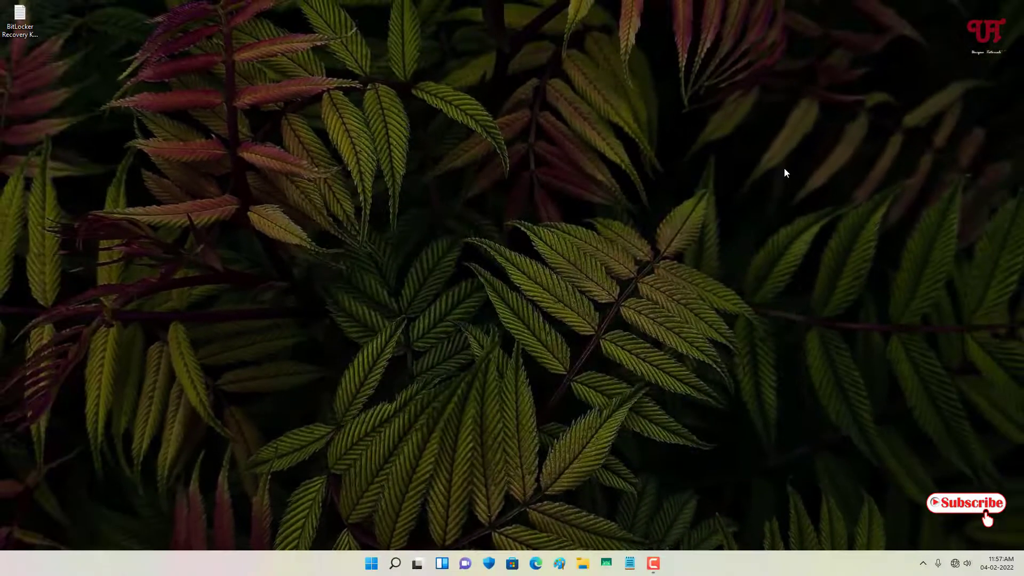
click(923, 563)
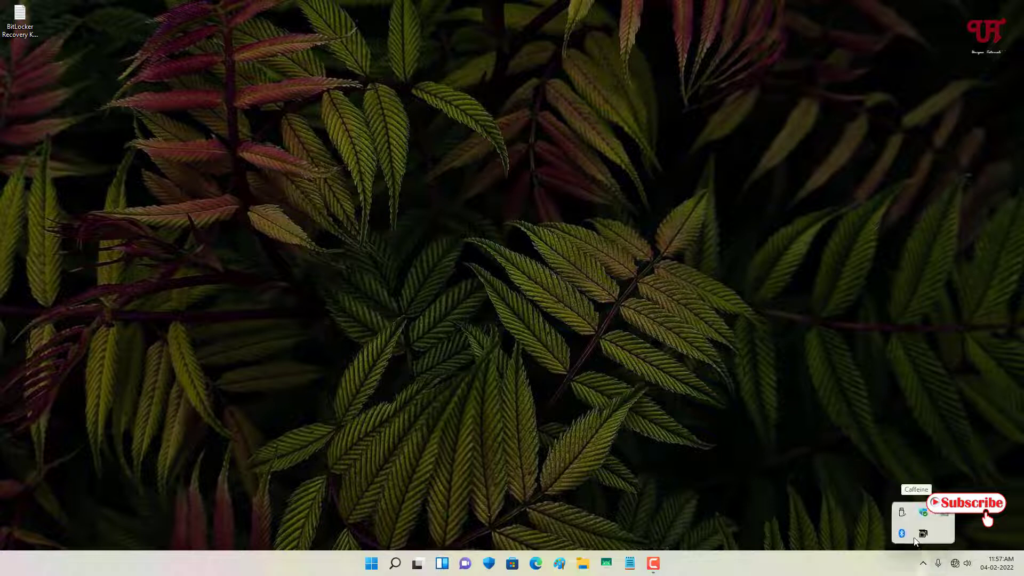
click(903, 515)
click(920, 501)
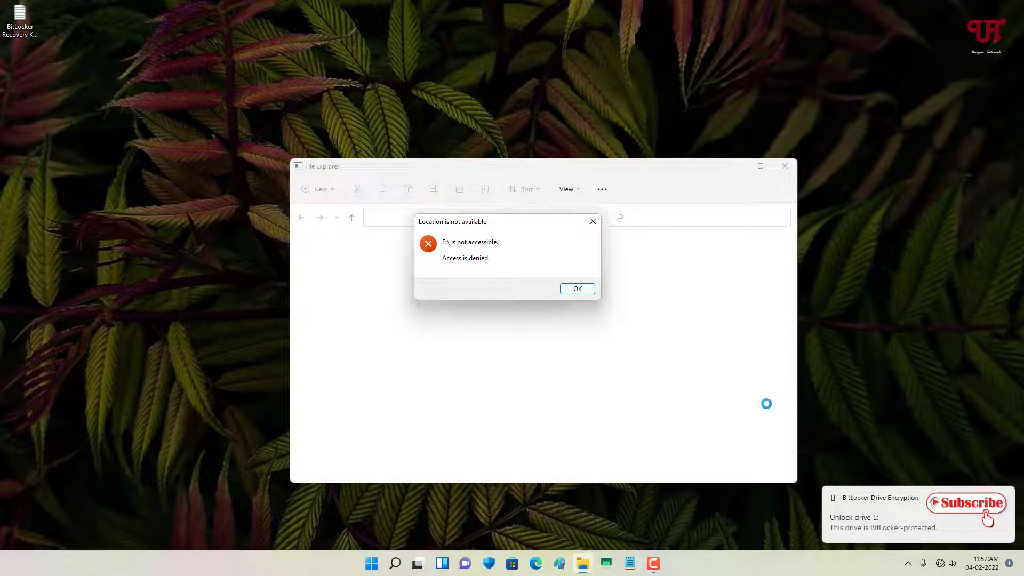
click(593, 225)
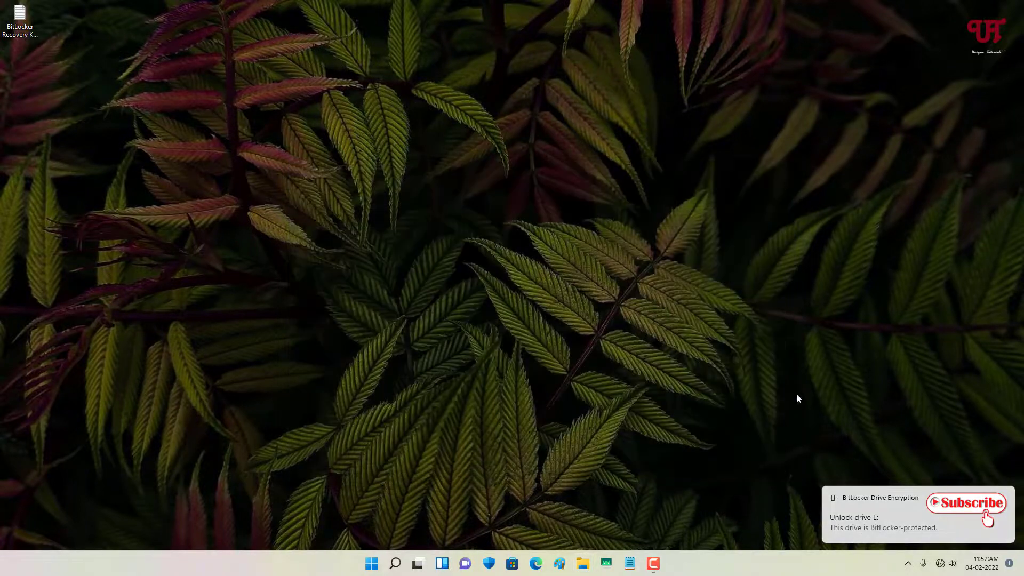
click(1006, 498)
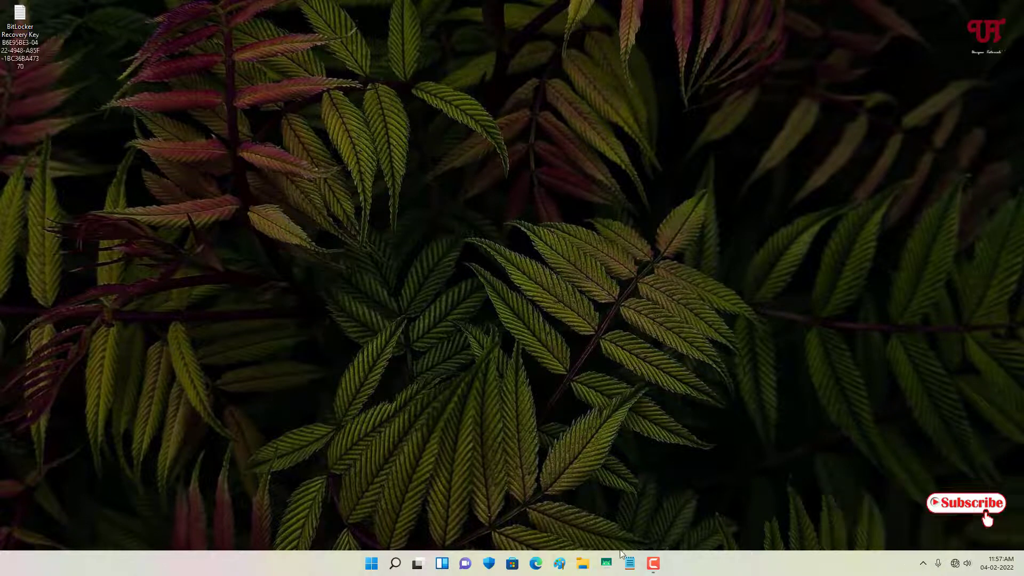
Unlock USB drive (E:) from This PC with its BitLocker password.
click(584, 564)
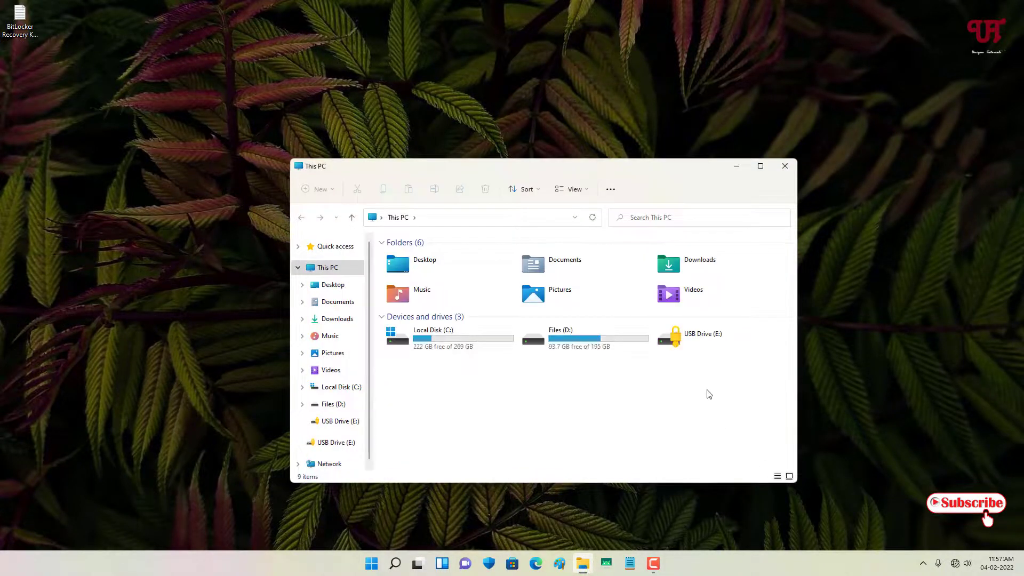
double_click(692, 343)
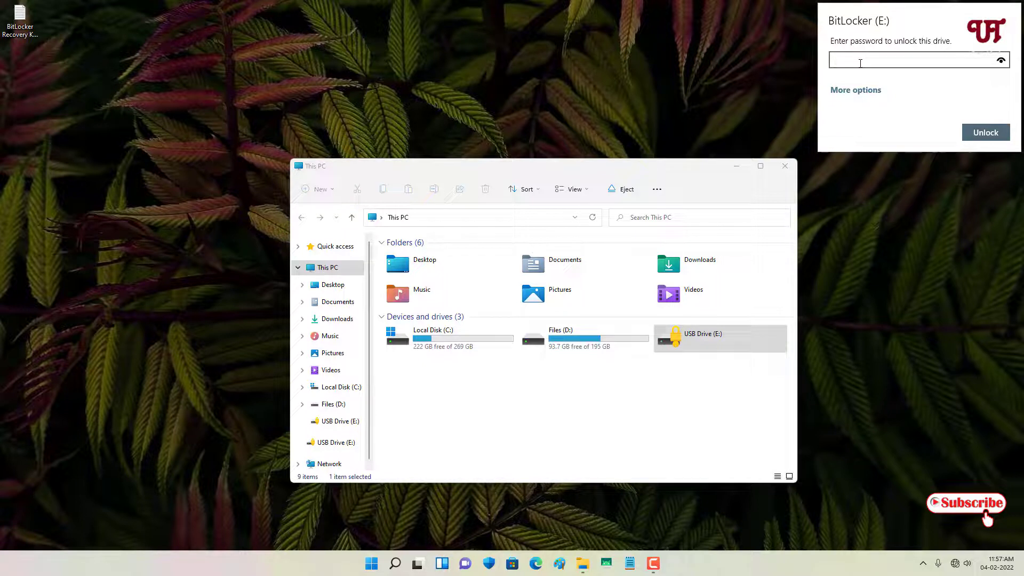
click(984, 133)
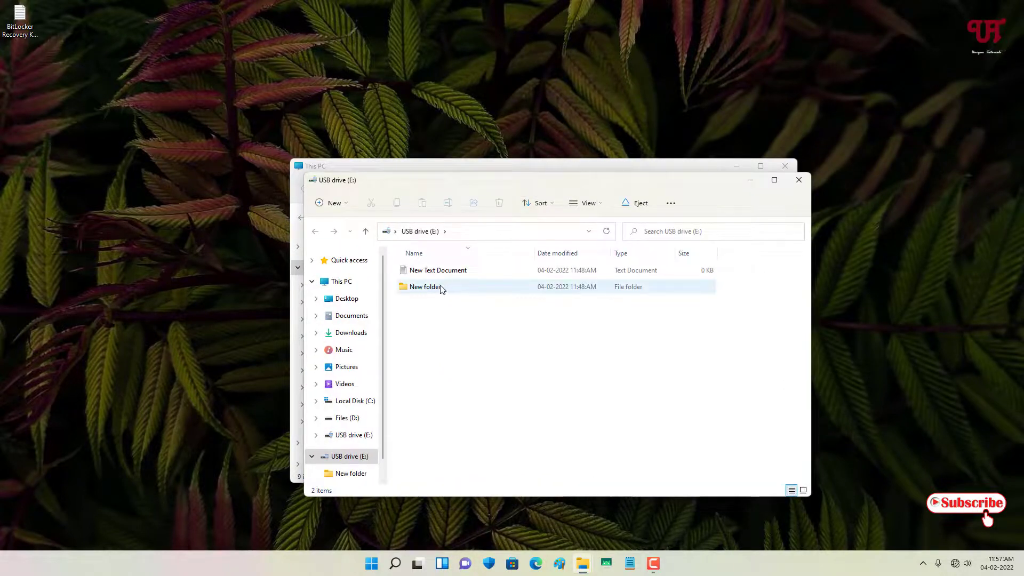
mouse_move(436, 286)
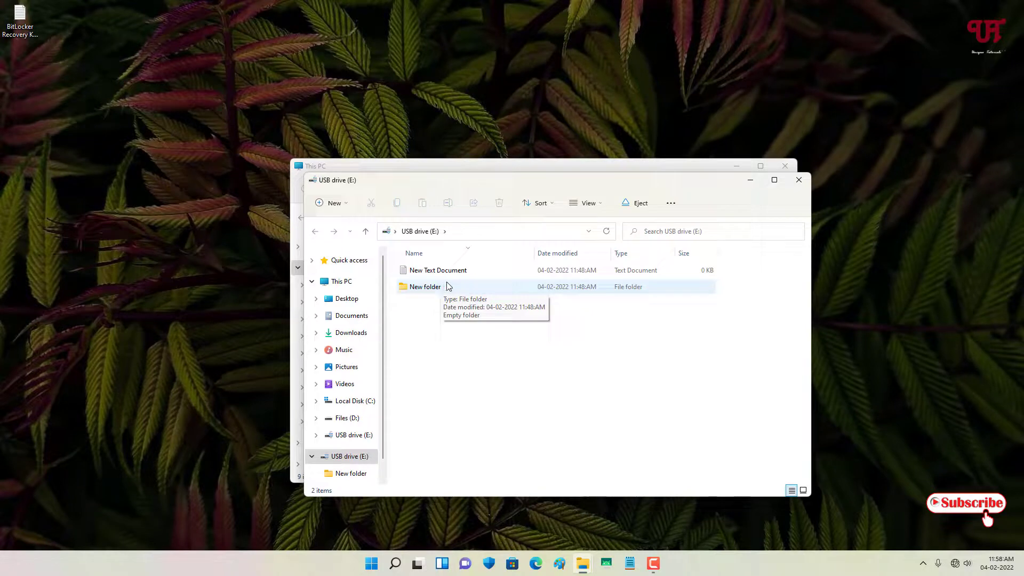
Close the unlocked USB drive (E:) window and the This PC window.
click(800, 180)
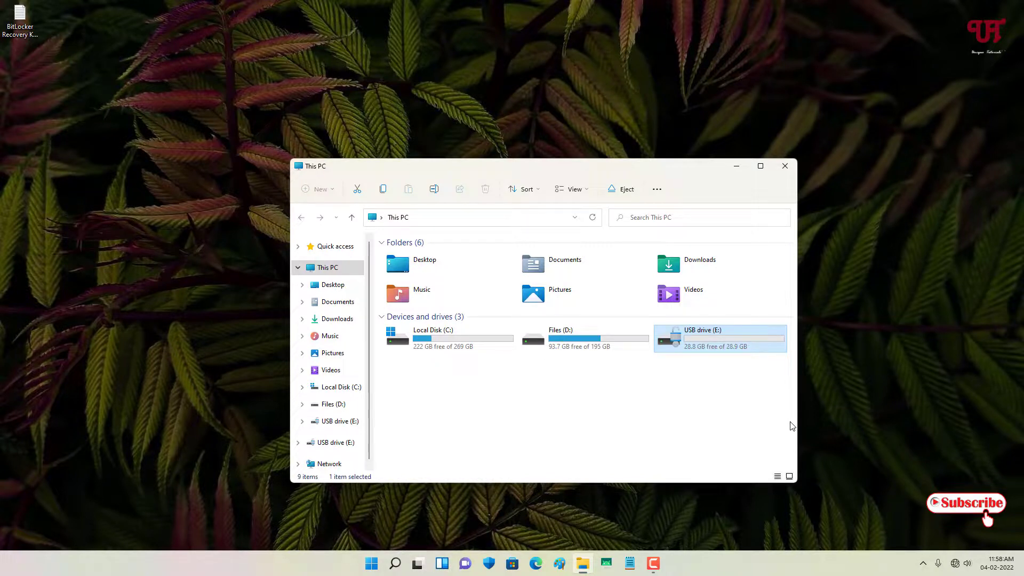
click(784, 166)
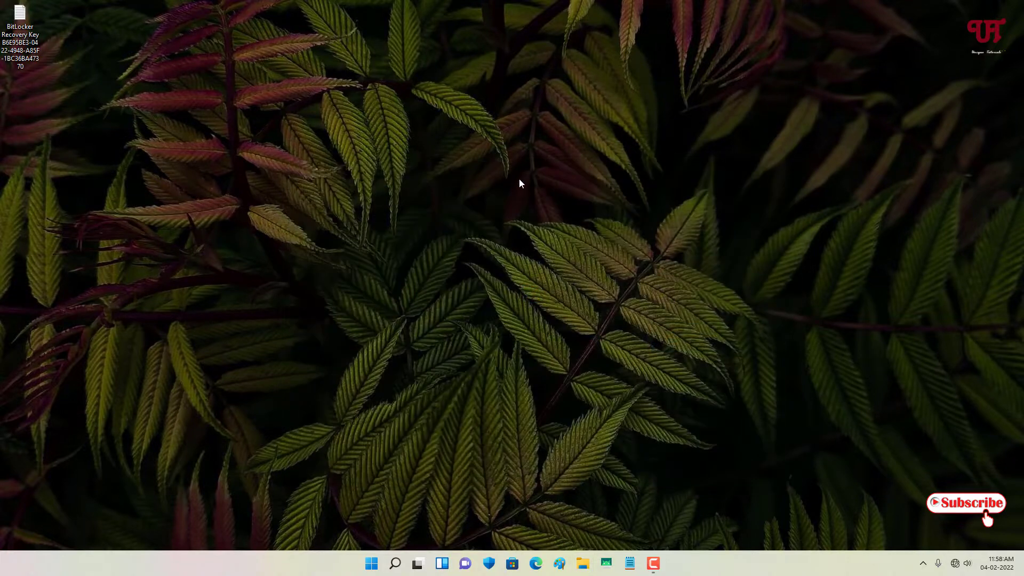